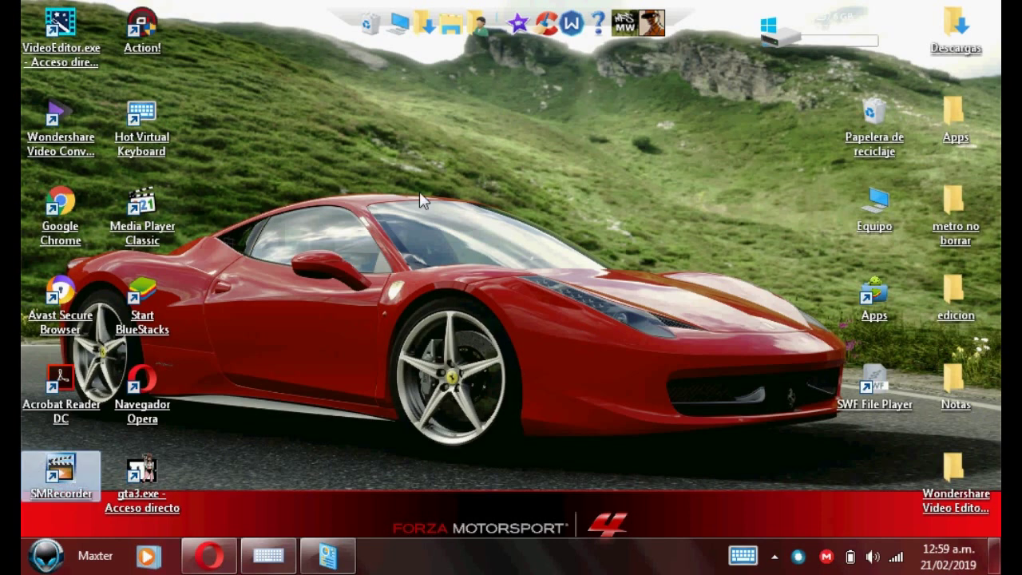
left_click_drag(418, 194, 427, 248)
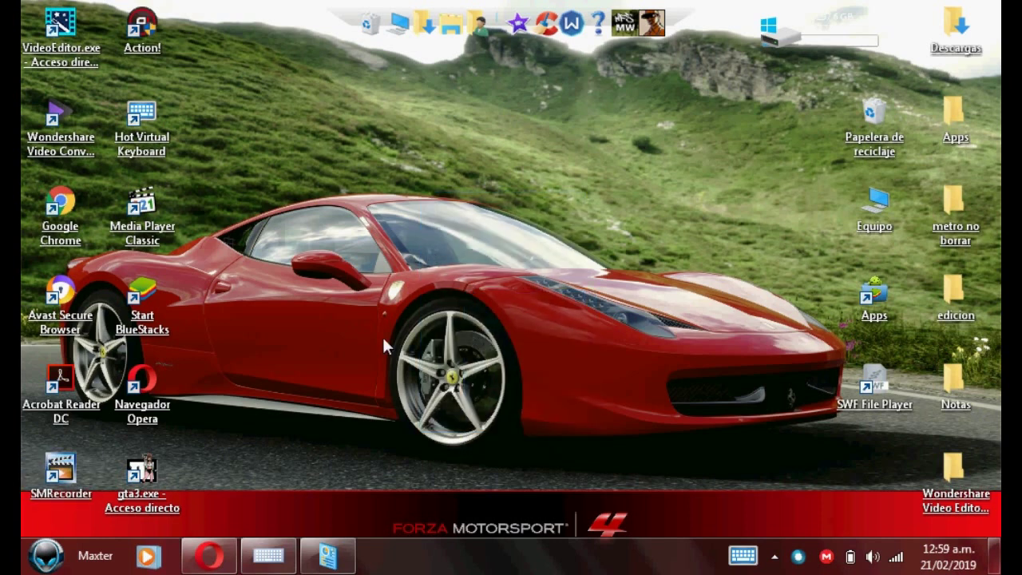
left_click_drag(313, 174, 578, 403)
Step: Switch to the Panel de control window and open Herramientas administrativas
left_click(328, 556)
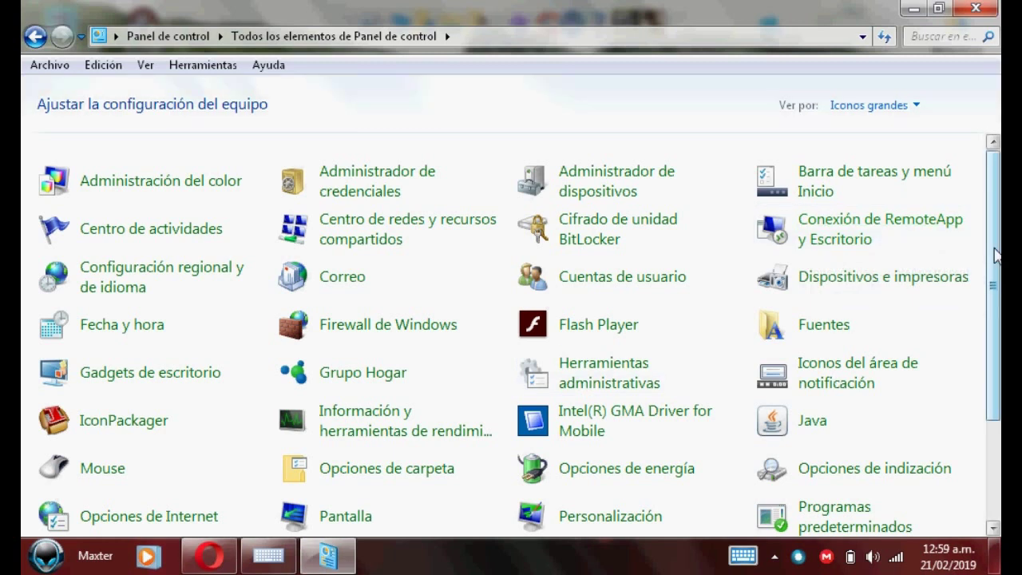
left_click_drag(996, 254, 958, 358)
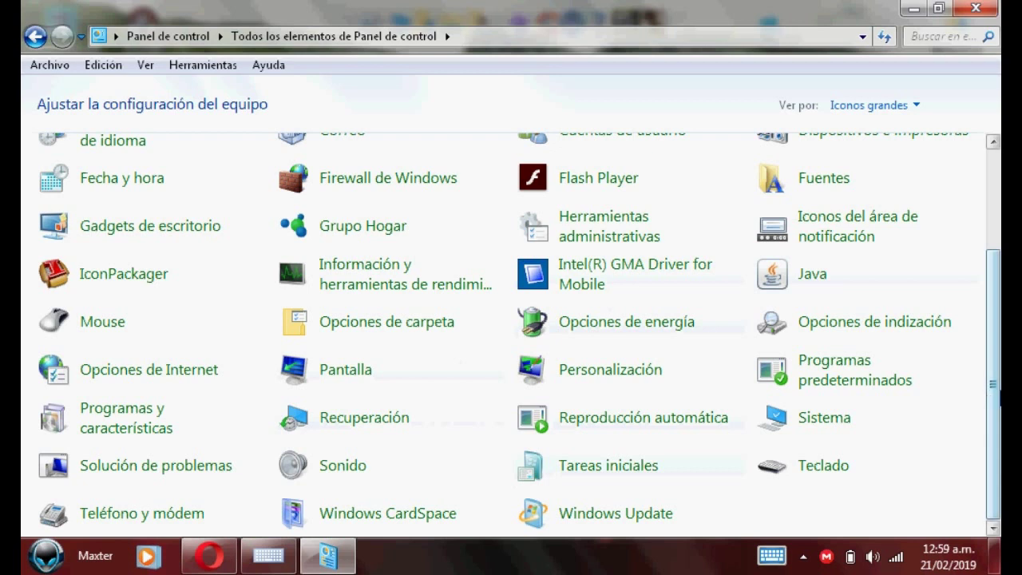
left_click_drag(990, 324, 994, 255)
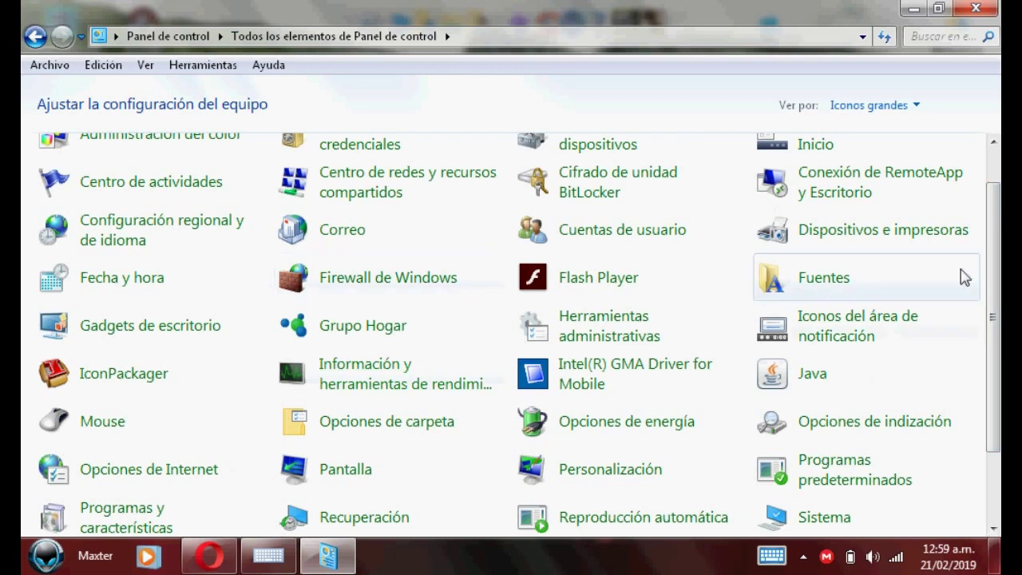
left_click(641, 336)
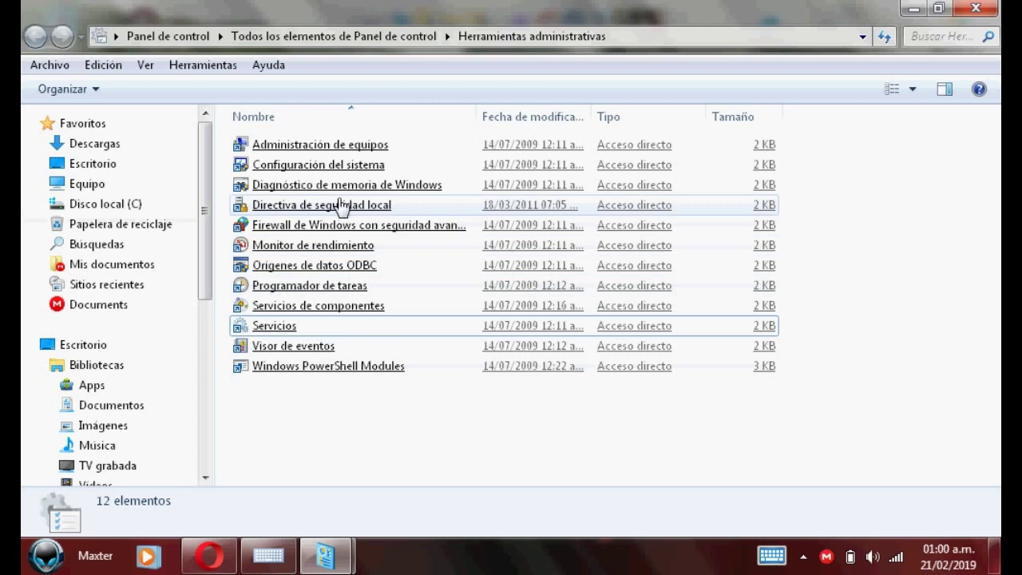
Step: Open Configuración del sistema from the administrative tools and show its Arranque settings
left_click(333, 204)
left_click(269, 436)
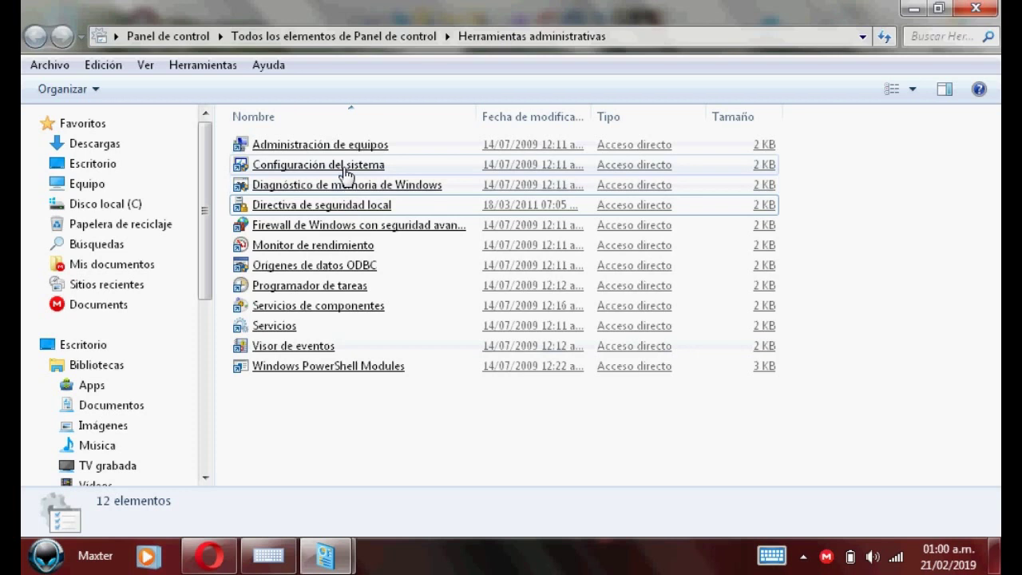
left_click(345, 169)
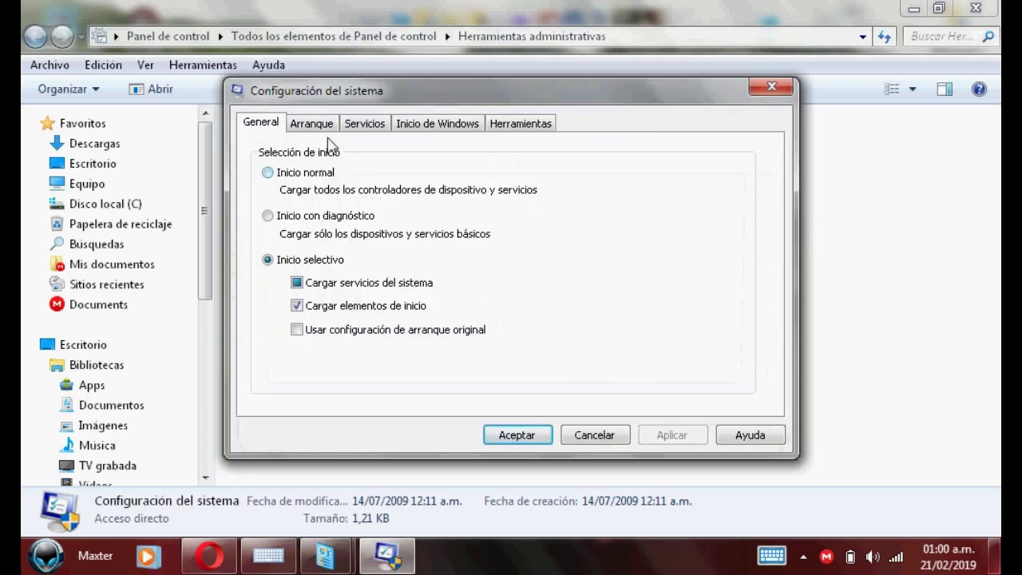
left_click(323, 126)
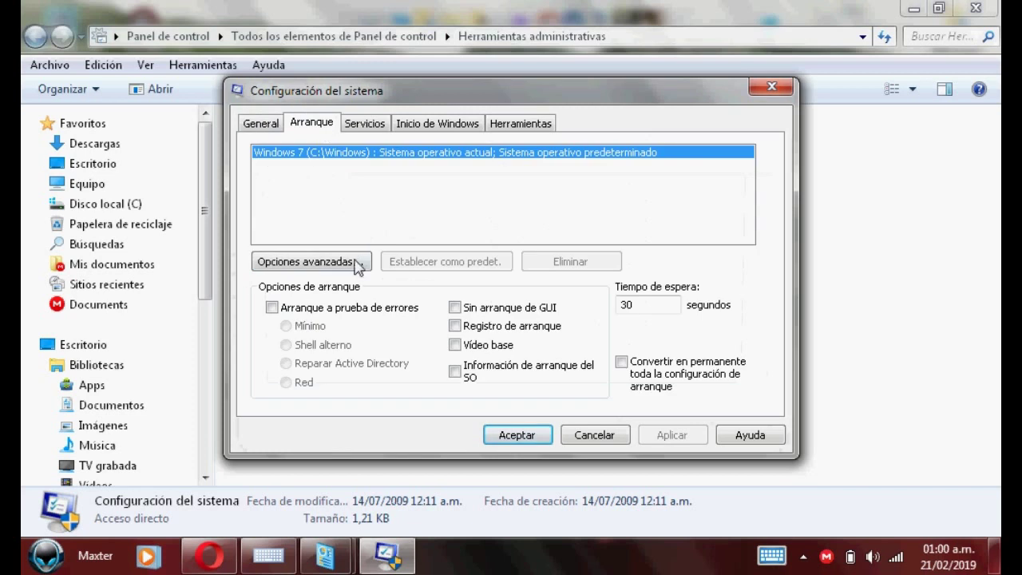
Step: Try enabling the maximum memory limit in the advanced boot options, clear it again and cancel the dialog
left_click(351, 263)
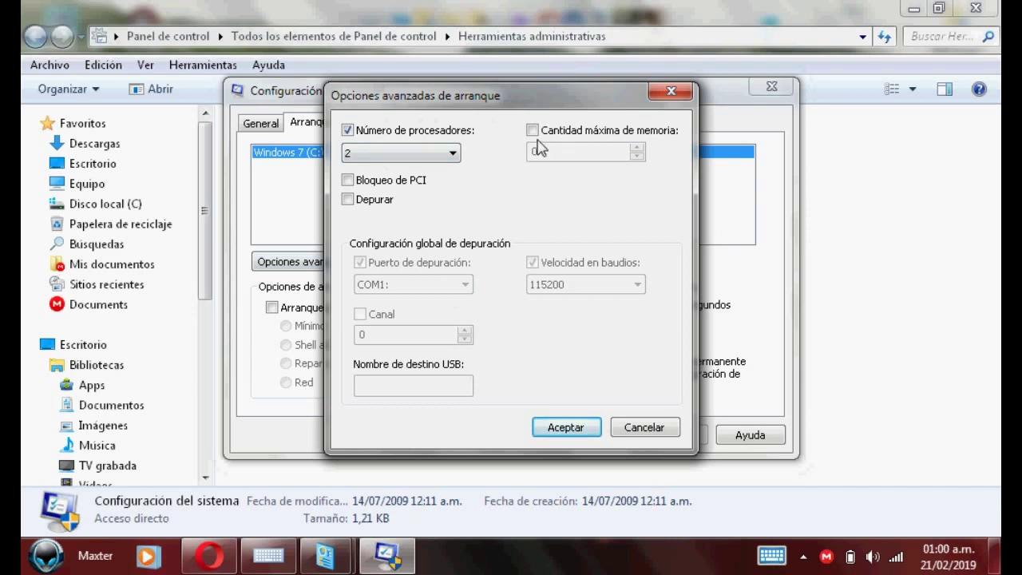
left_click(533, 130)
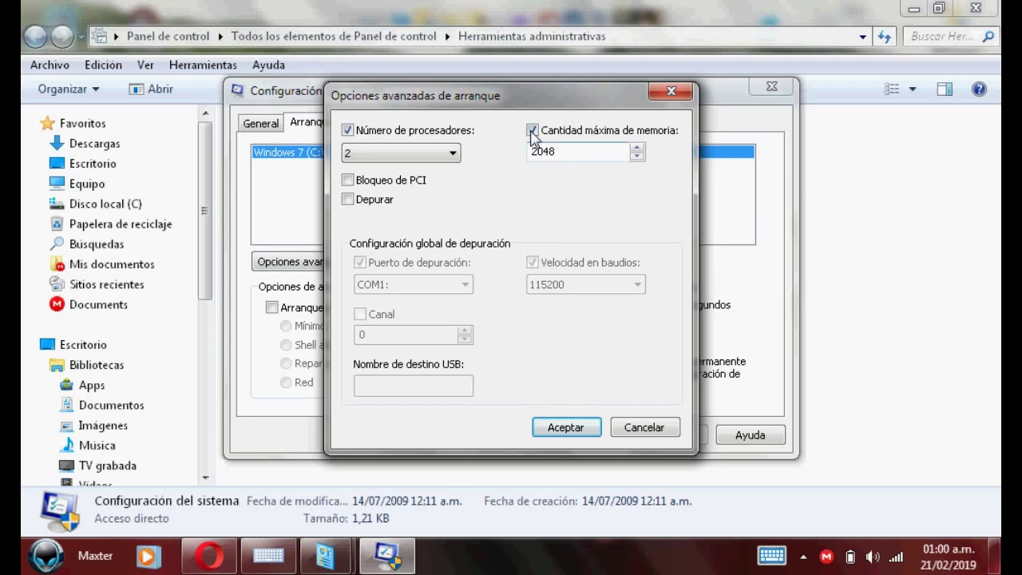
left_click(532, 130)
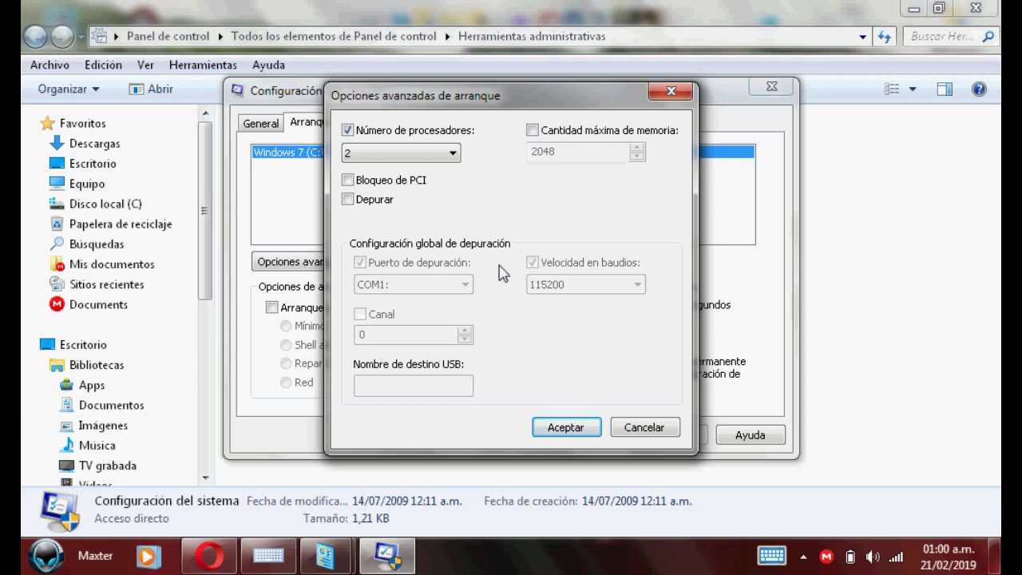
left_click(639, 431)
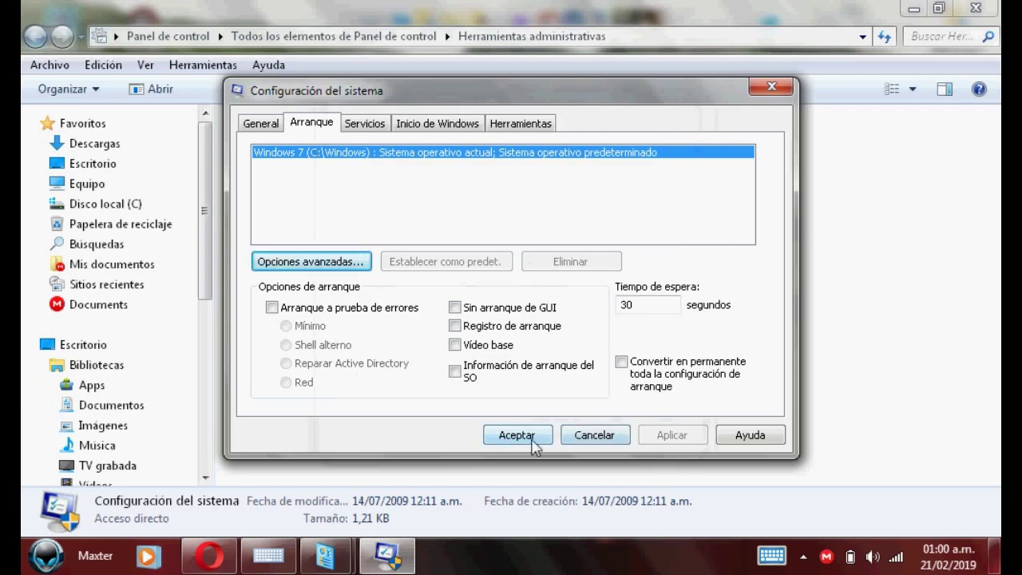
Step: Review the whole list of Windows startup items and close Configuración del sistema
left_click(434, 128)
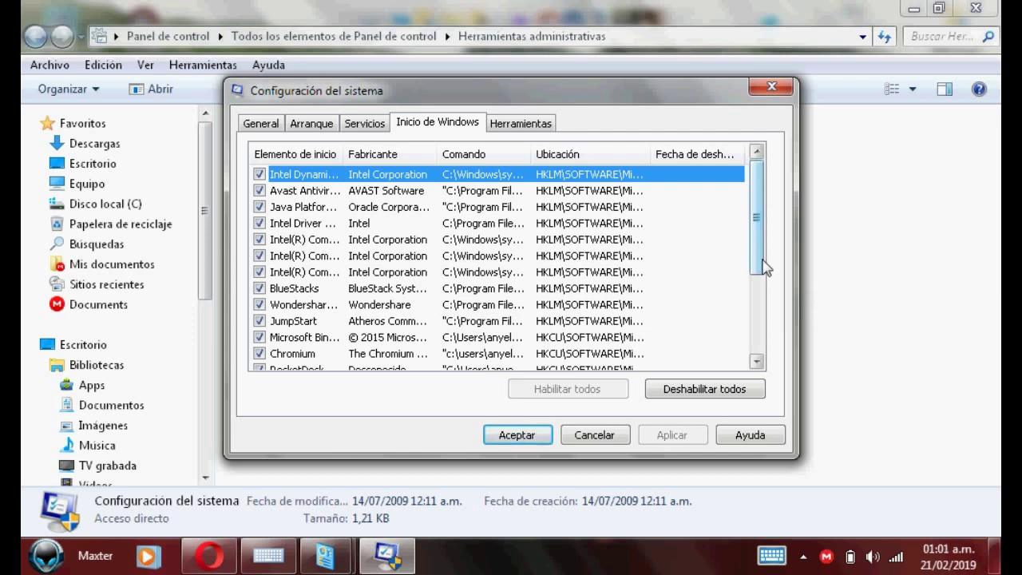
left_click_drag(759, 273, 753, 349)
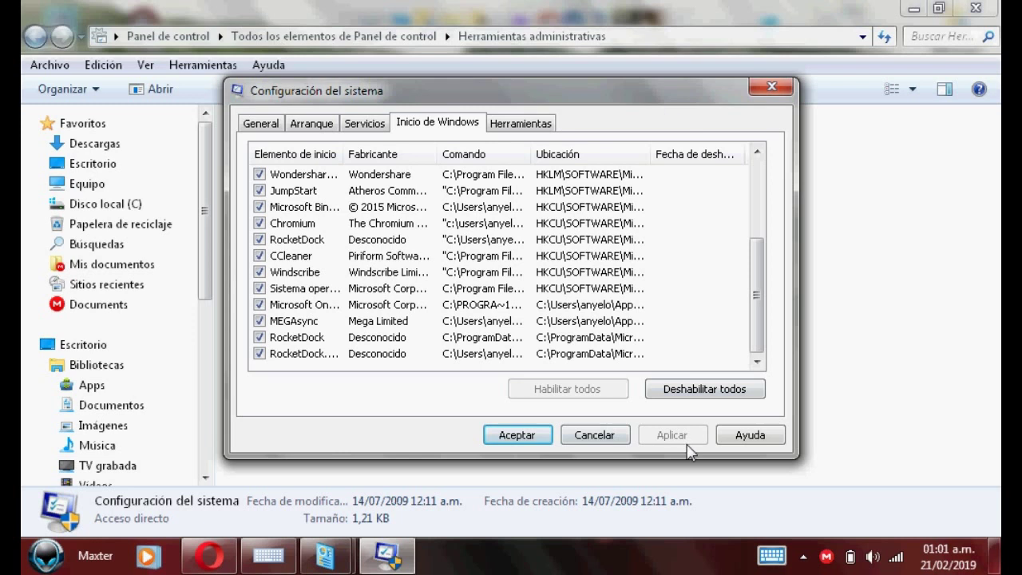
left_click(543, 435)
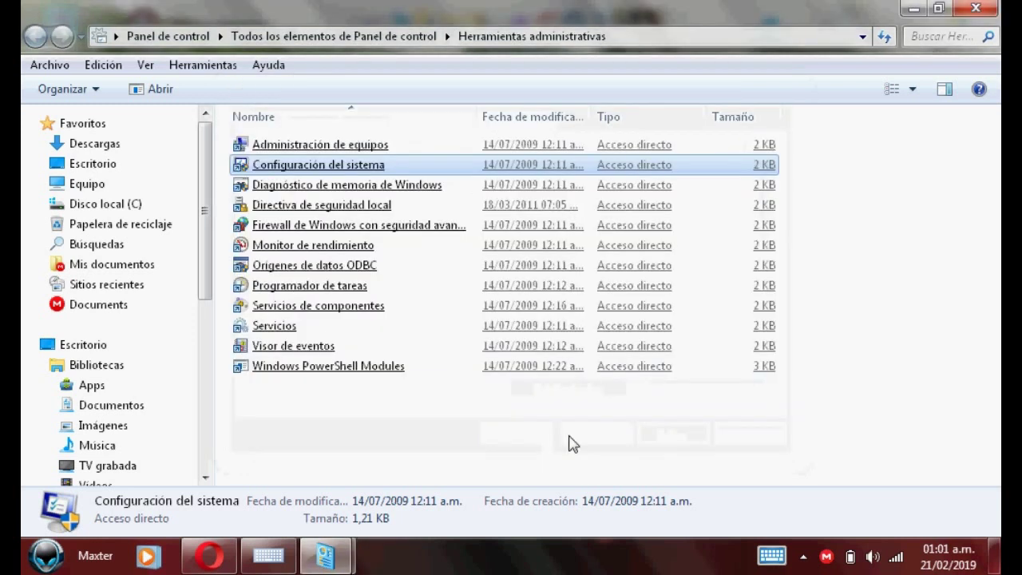
left_click(617, 483)
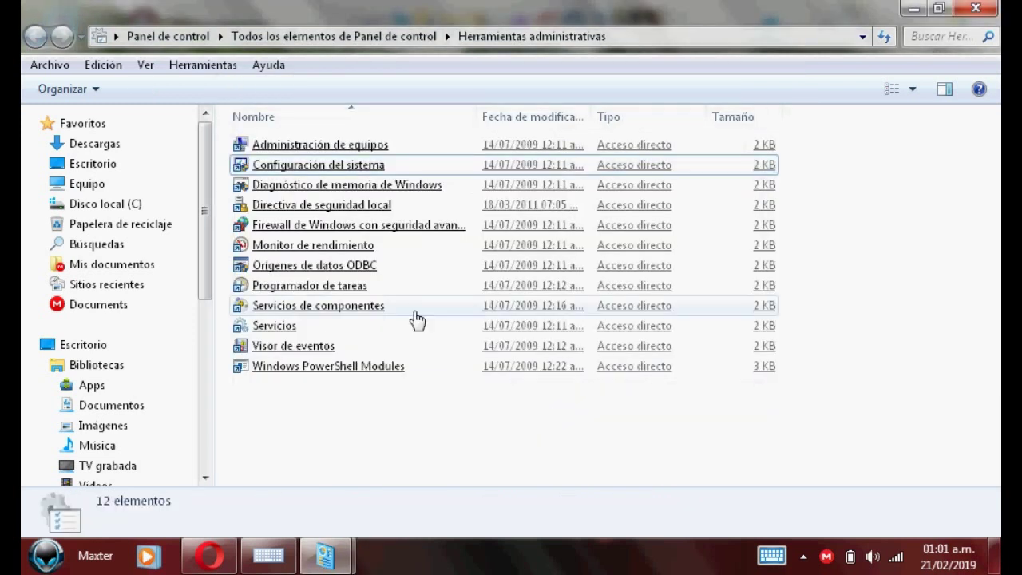
Step: Open Visor de eventos from the administrative tools and expand Registros de Windows
double_click(408, 352)
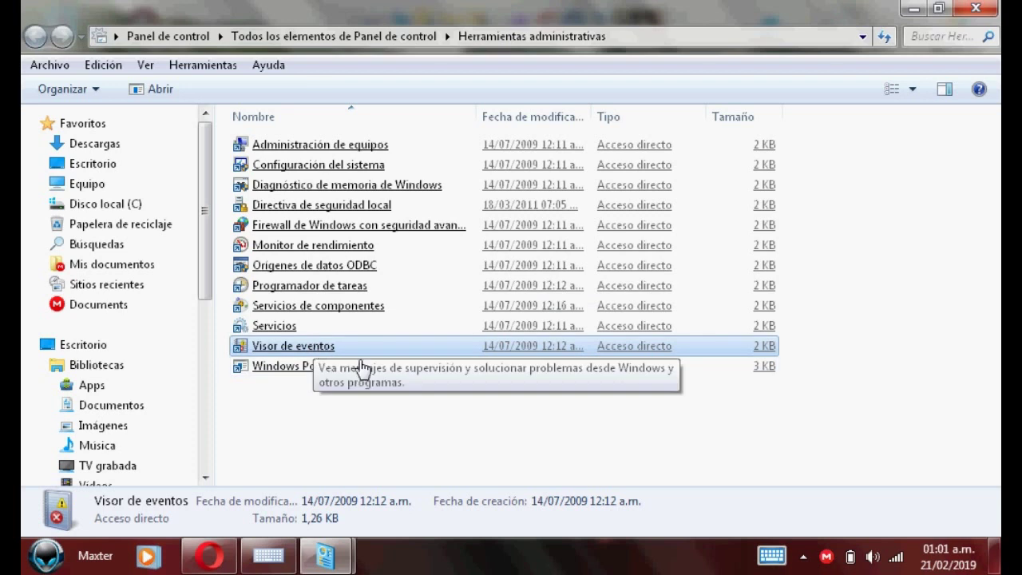
left_click(303, 406)
left_click(320, 351)
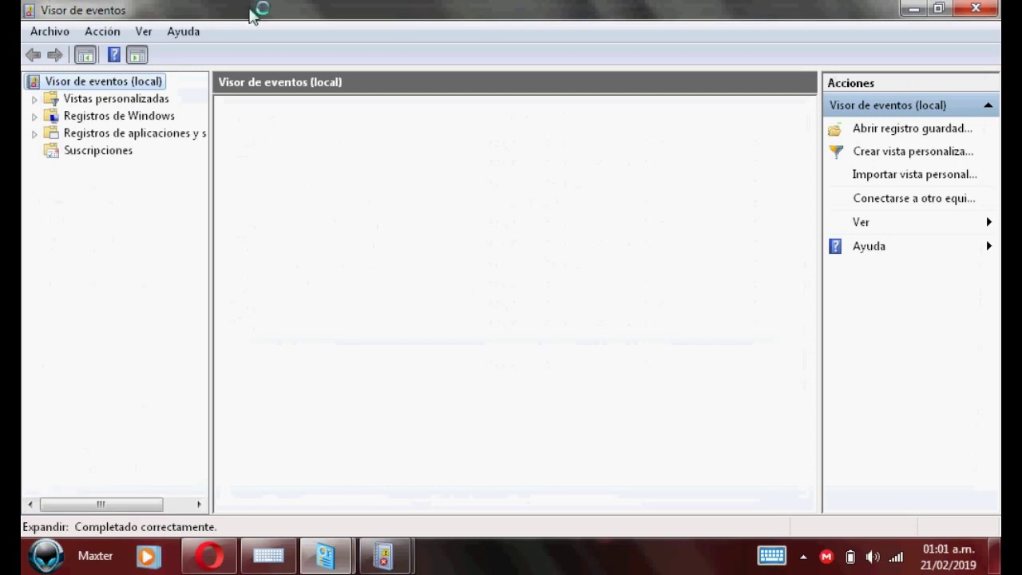
left_click(35, 117)
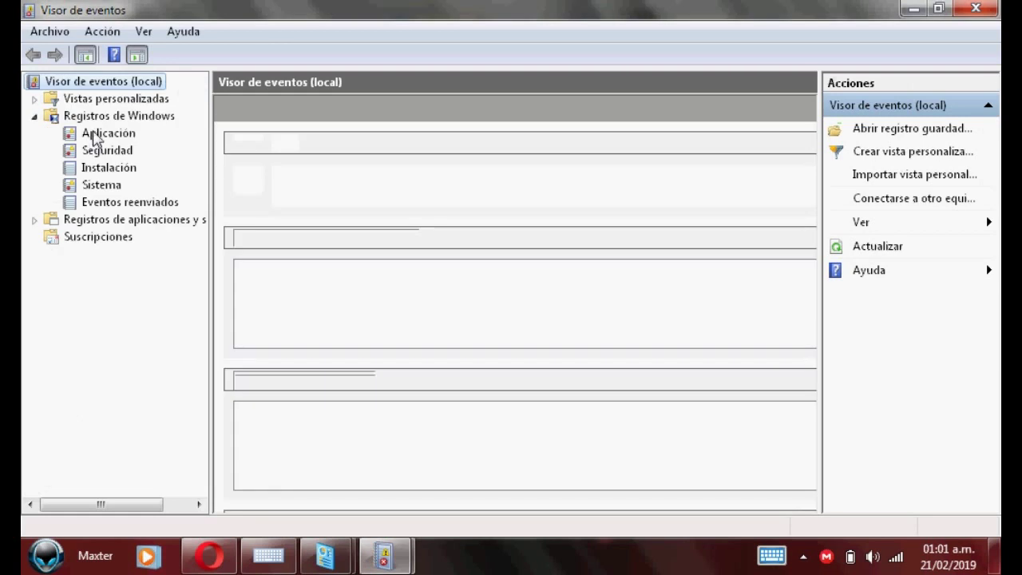
Step: Bring up Free Virtual Keyboard, move it clear of the log tree and view the Aplicación log
left_click(265, 563)
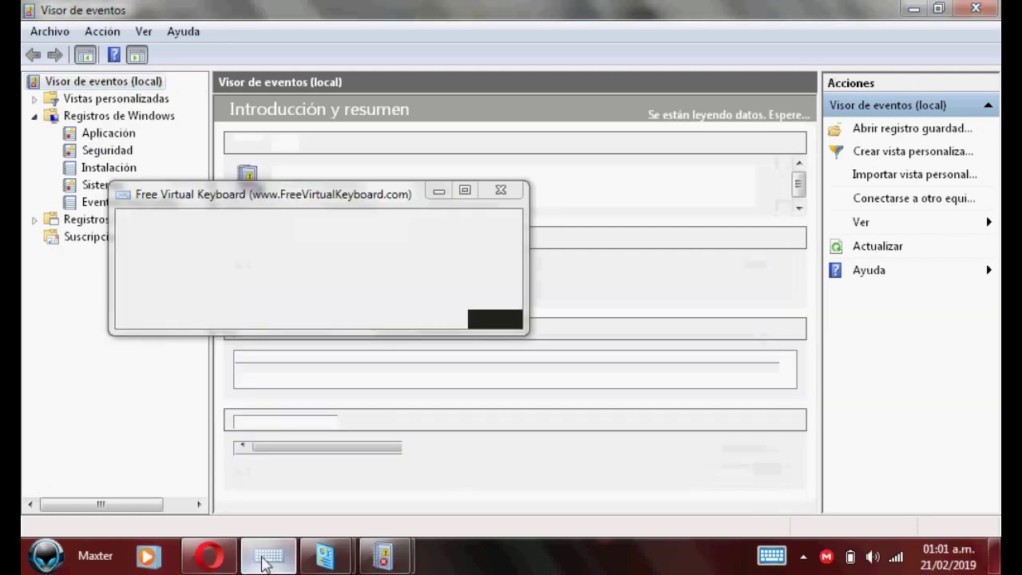
left_click_drag(231, 193, 298, 60)
left_click(111, 134)
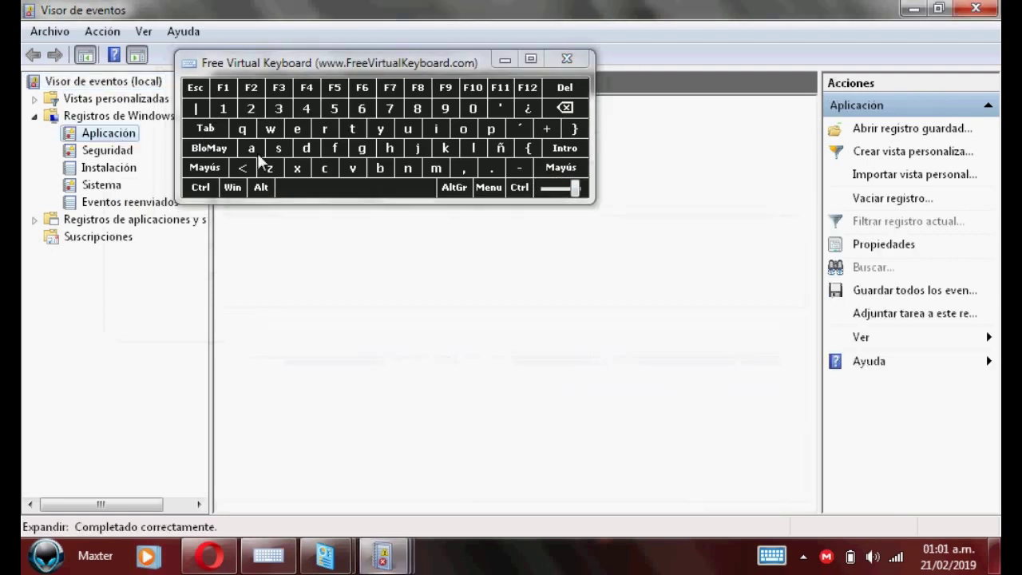
left_click(454, 187)
left_click(271, 173)
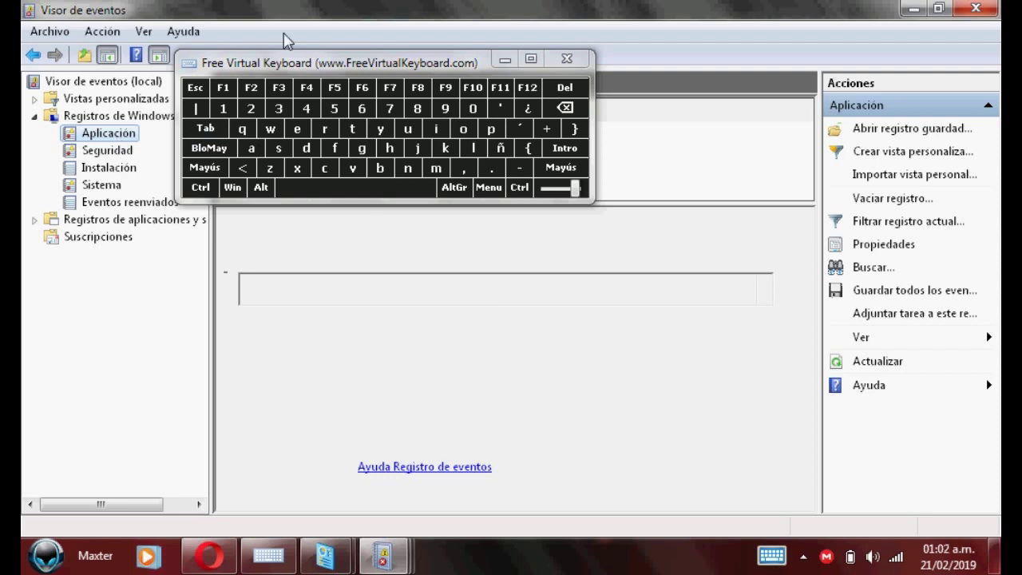
Step: Reposition the virtual keyboard below the Windows logs, try its modifiers and minimize it
left_click_drag(269, 64, 158, 266)
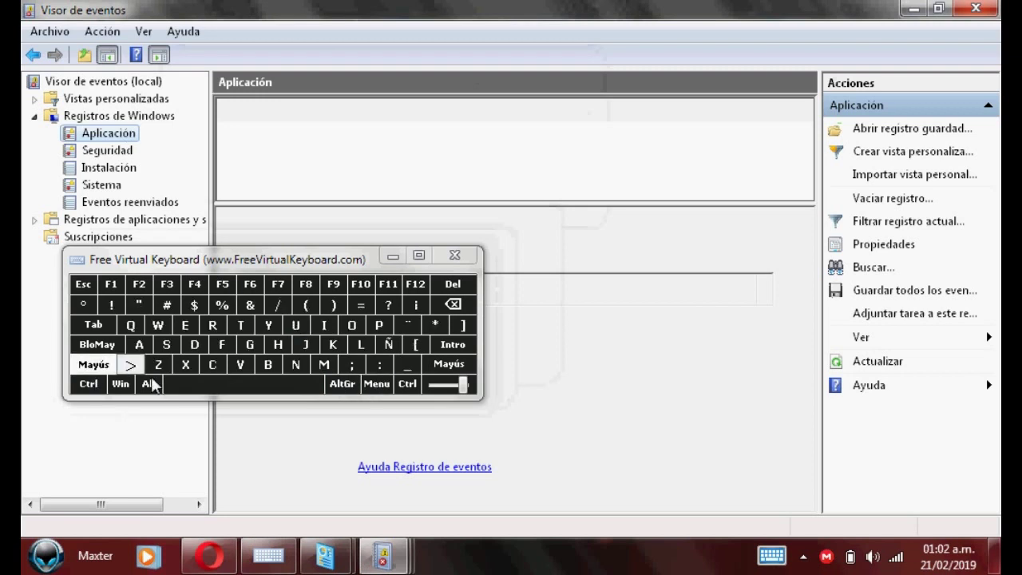
left_click(90, 383)
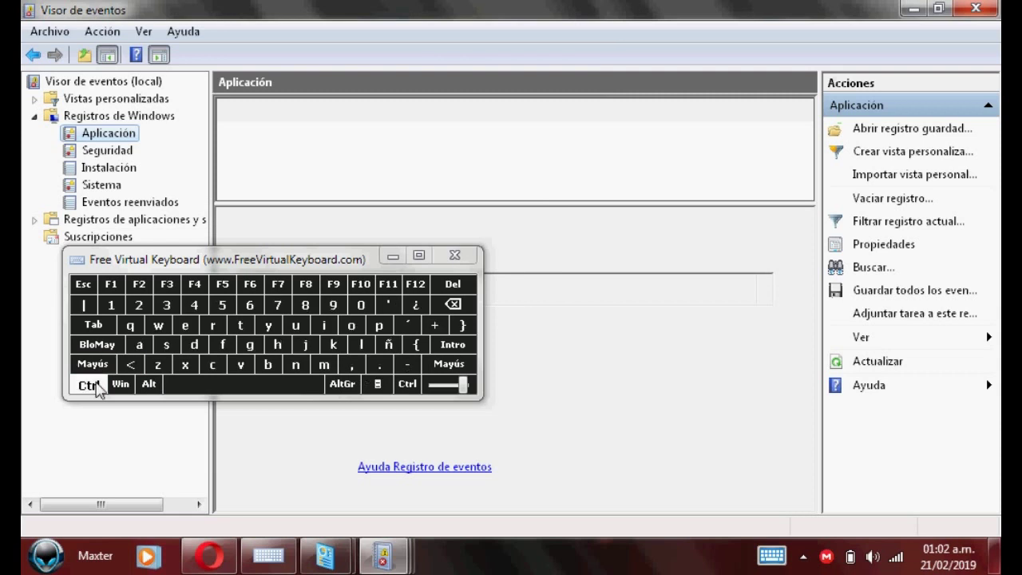
left_click(90, 383)
left_click(93, 363)
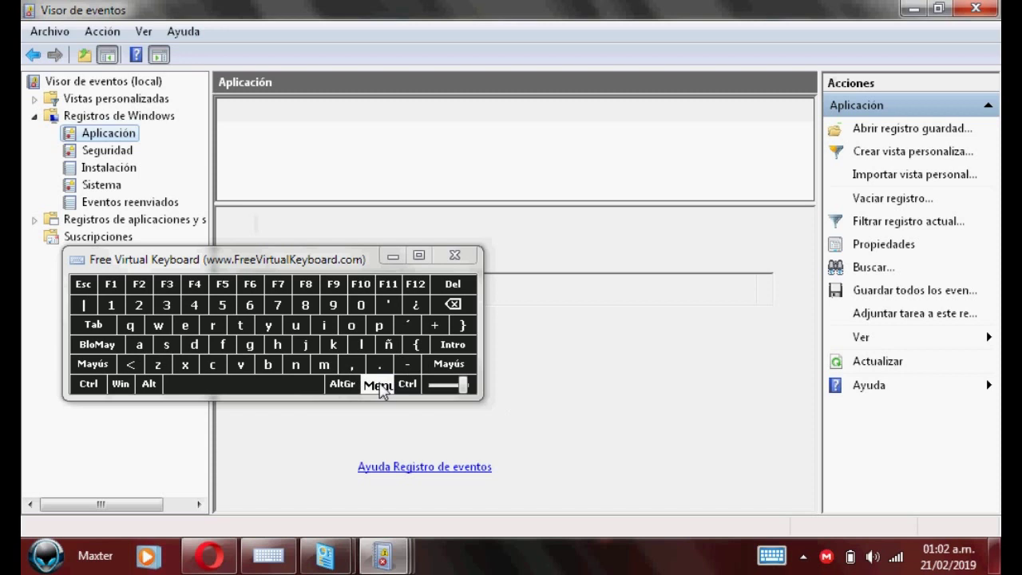
left_click(400, 257)
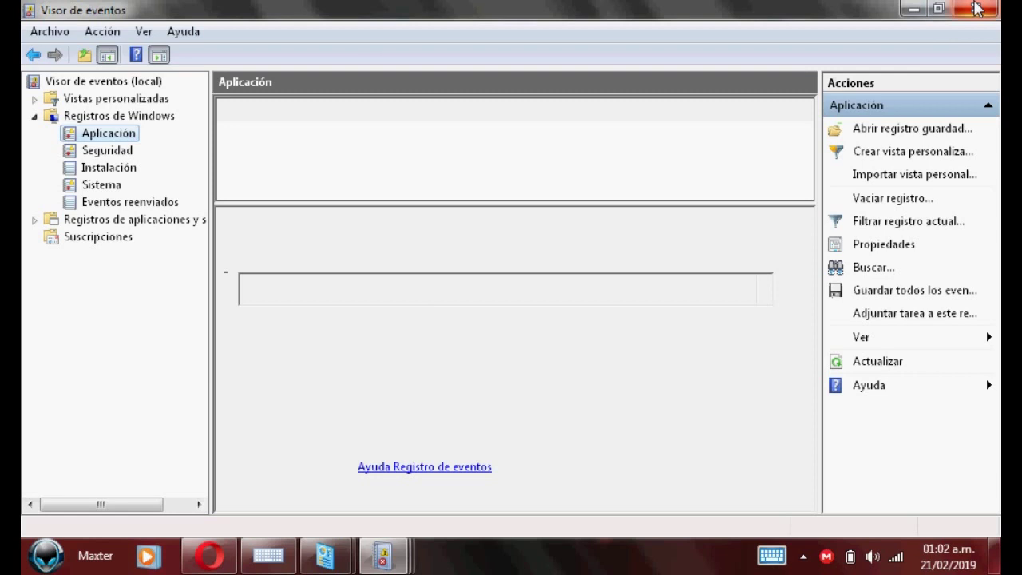
Step: View the Seguridad, Instalación, Sistema and Eventos reenviados logs one after another
left_click(86, 152)
left_click(86, 168)
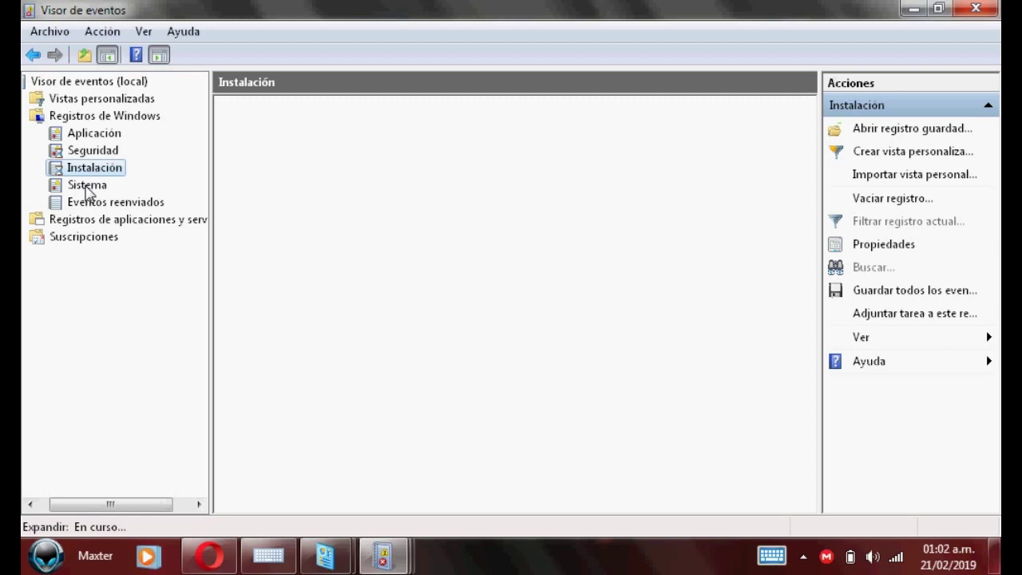
left_click(84, 185)
left_click(93, 202)
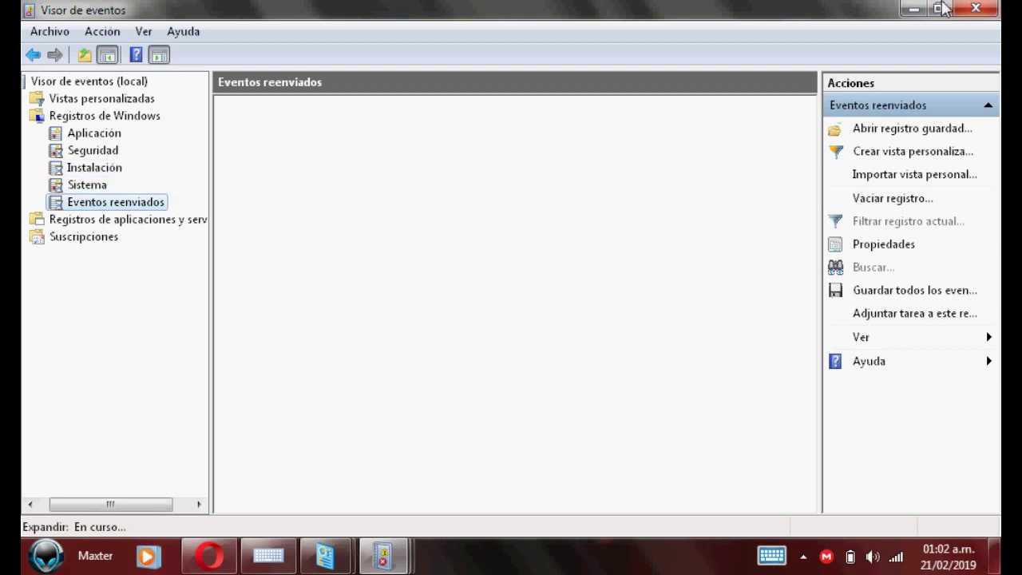
Step: Close all open Visor de eventos windows, cancelling the forced termination of the snap-in
left_click(979, 8)
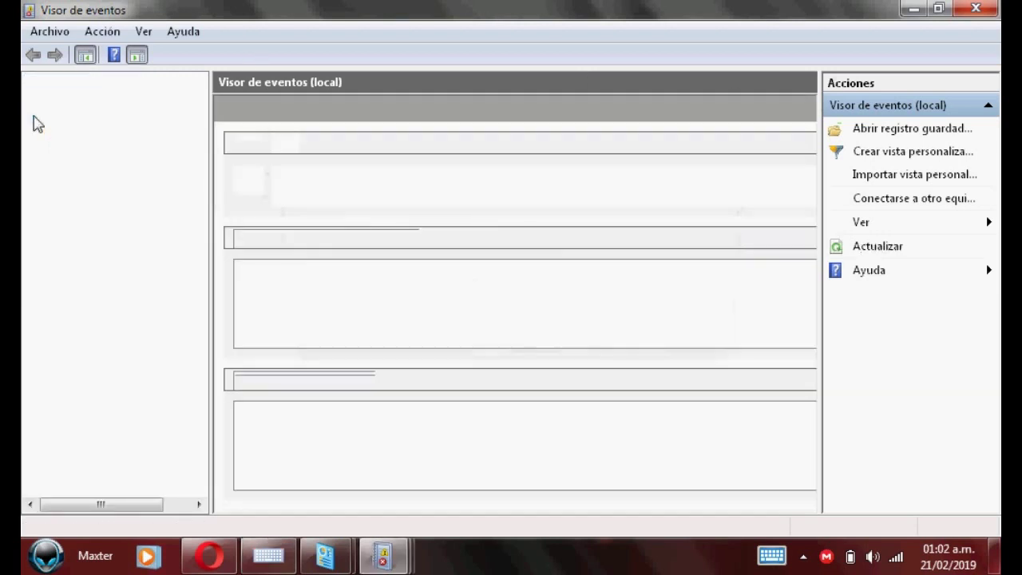
left_click(34, 116)
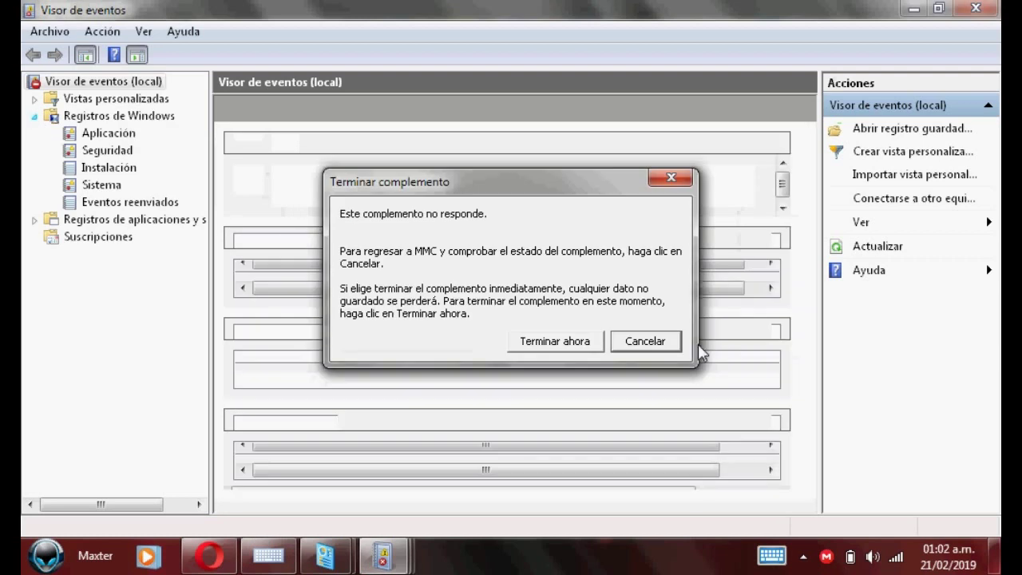
left_click(669, 344)
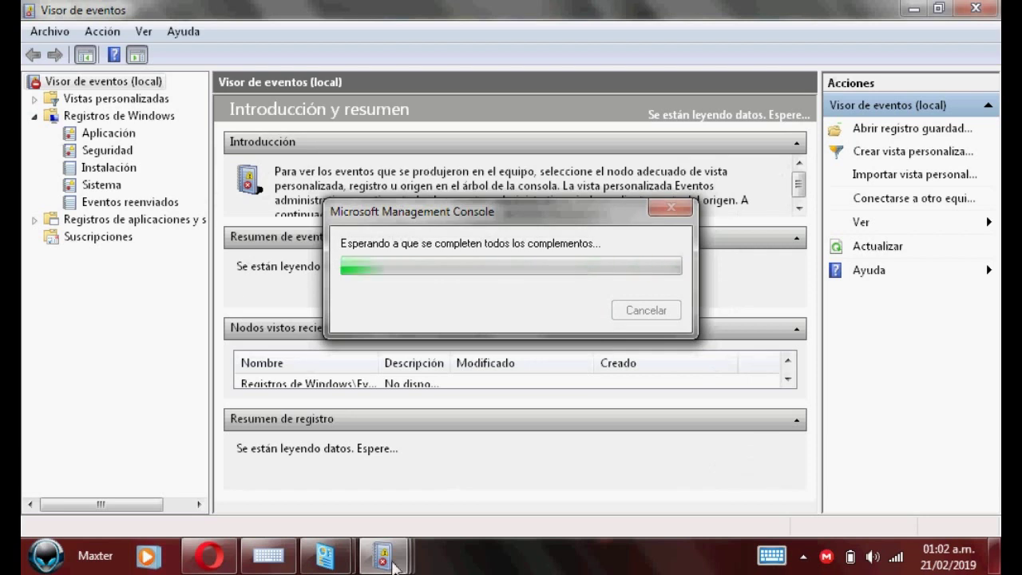
mouse_move(394, 565)
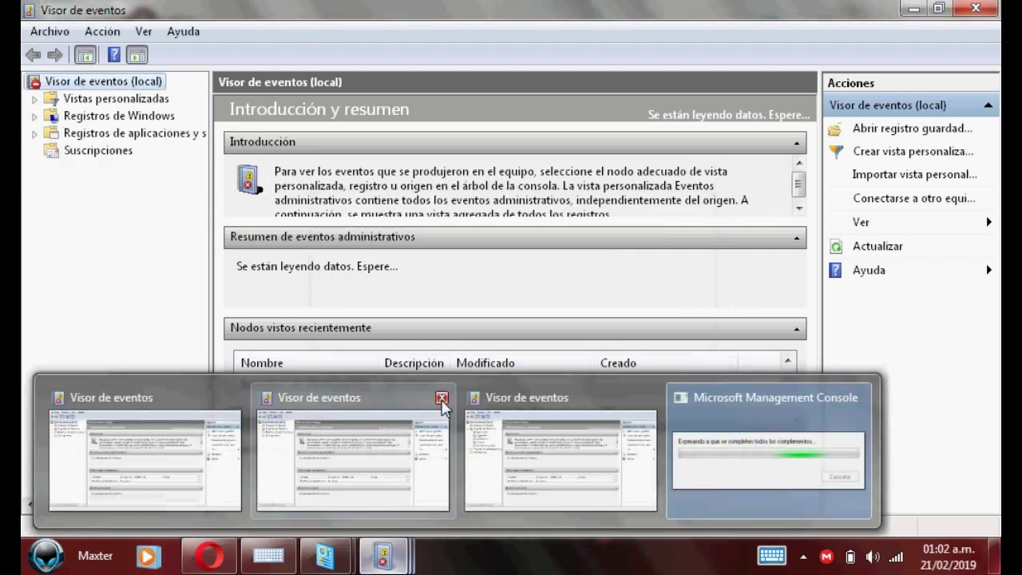
middle_click(267, 413)
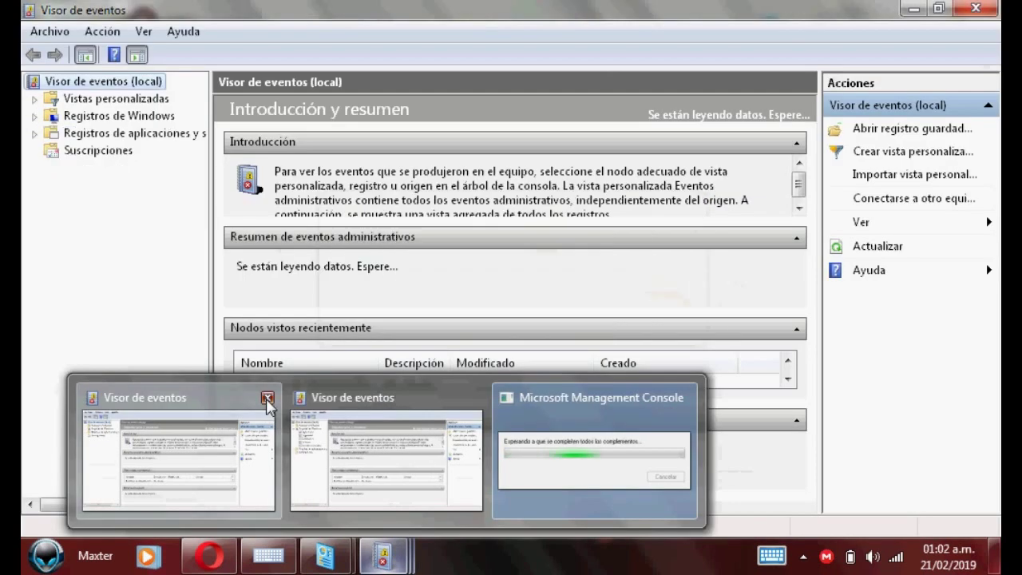
left_click(264, 399)
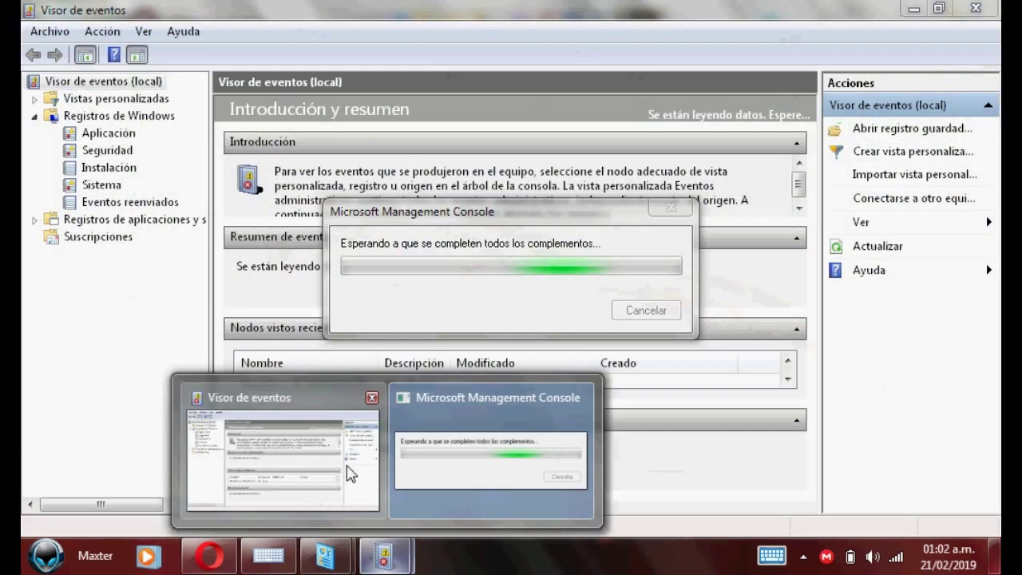
left_click(371, 396)
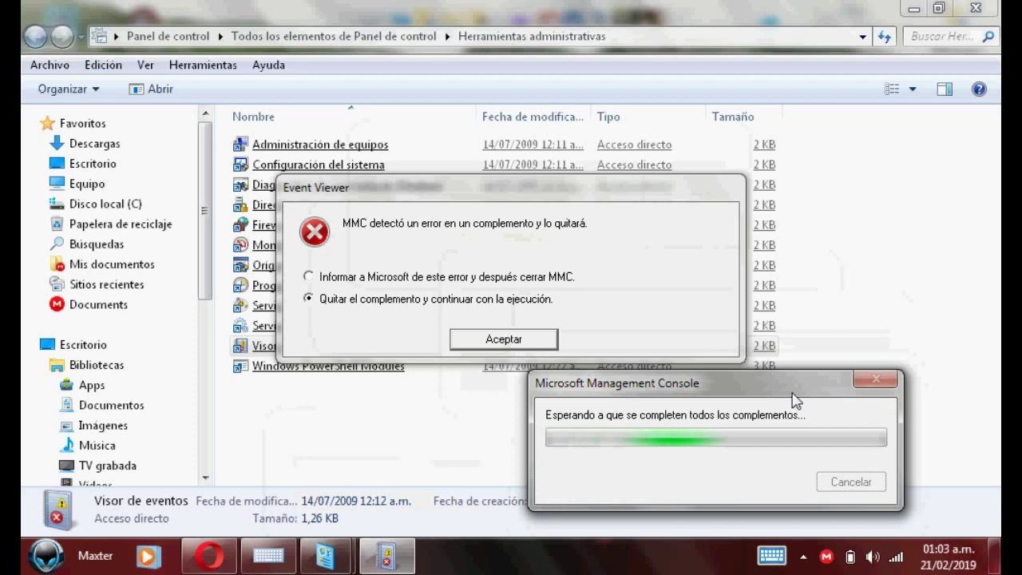
Step: Accept removing the faulty snap-in and continuing execution, and reopen Visor de eventos from the administrative tools
left_click(499, 342)
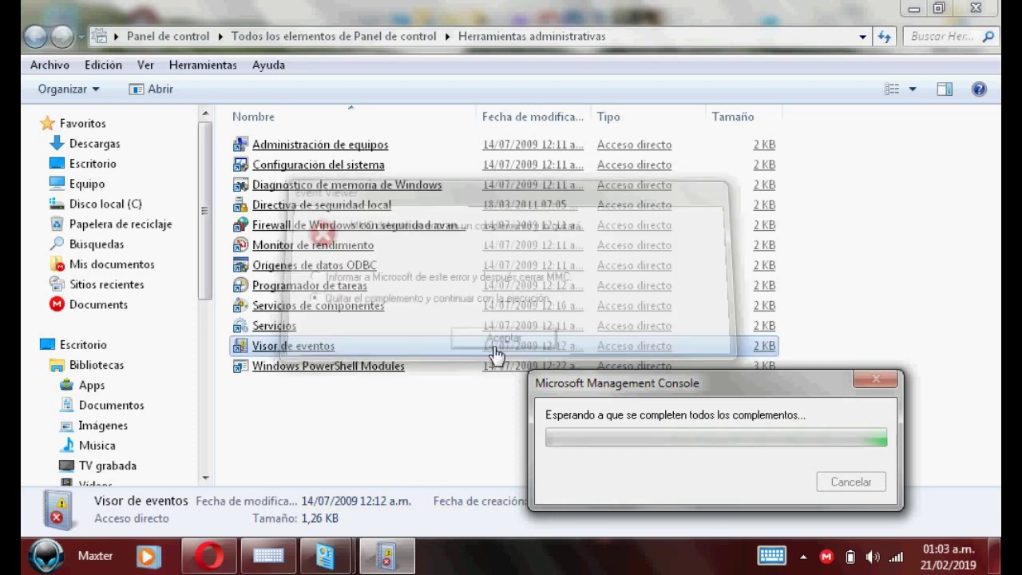
left_click(645, 381)
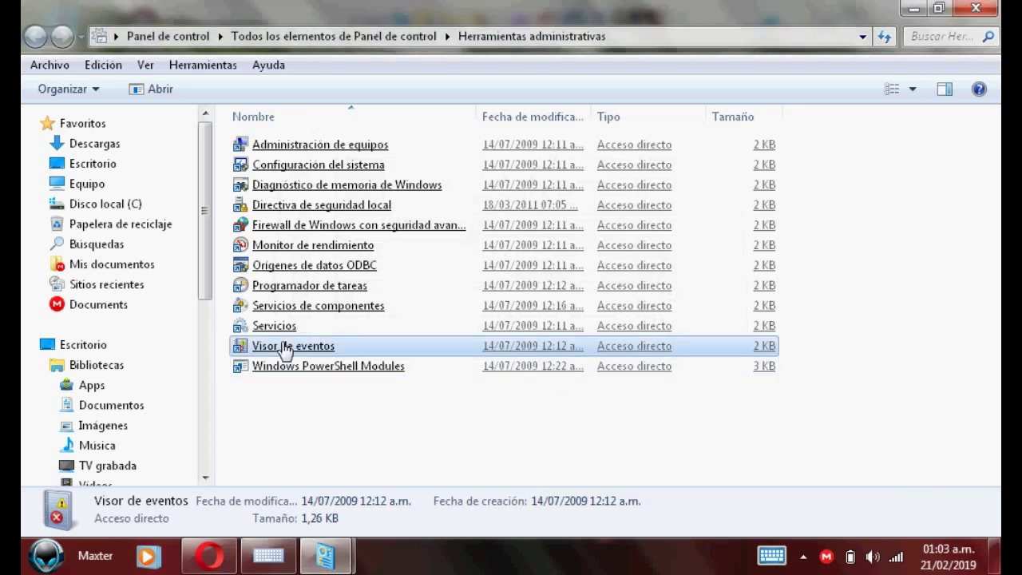
double_click(285, 349)
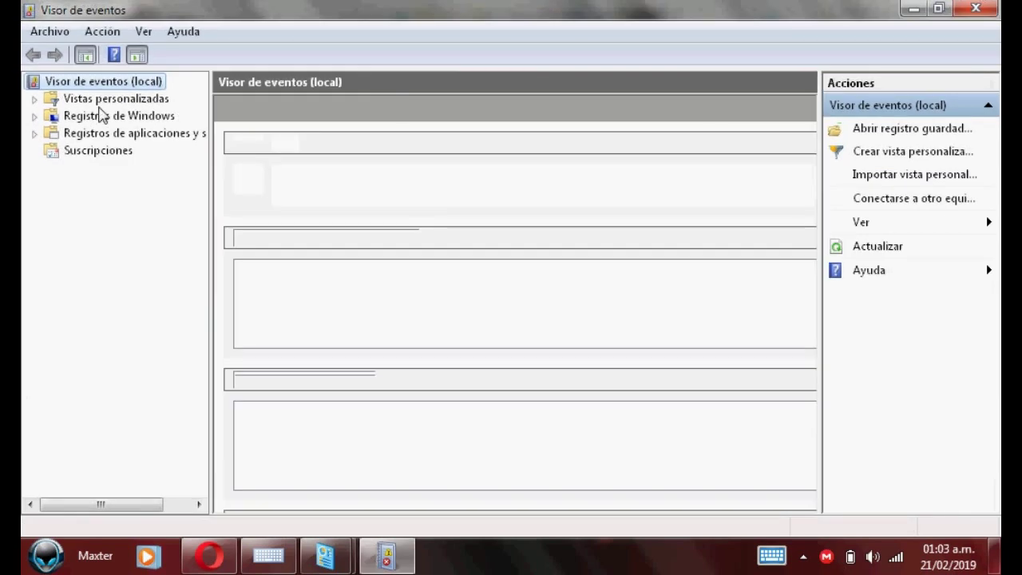
Step: Expand Registros de Windows and clear the Aplicación log without saving its contents, bringing up Free Virtual Keyboard
left_click(34, 116)
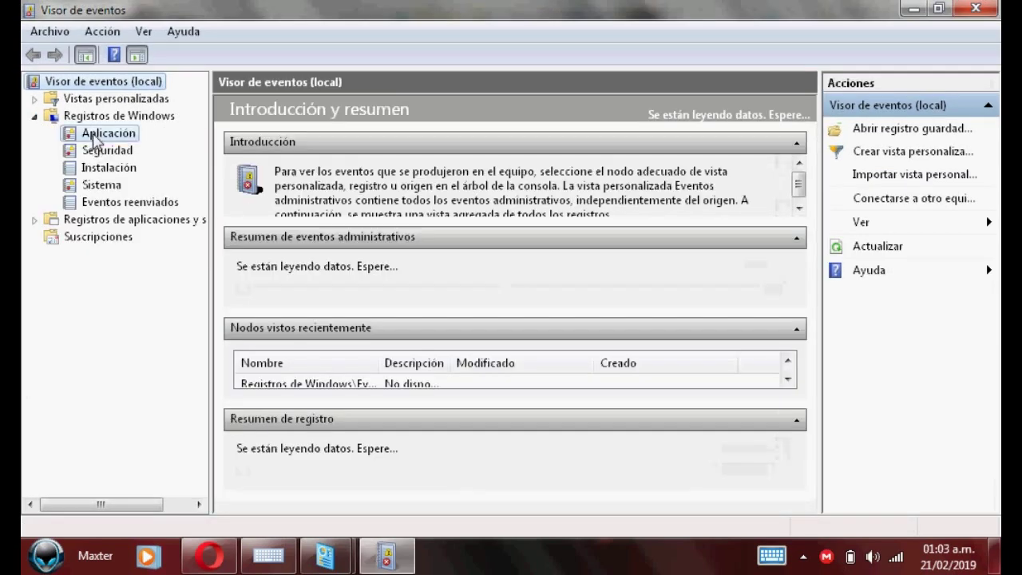
left_click(95, 135)
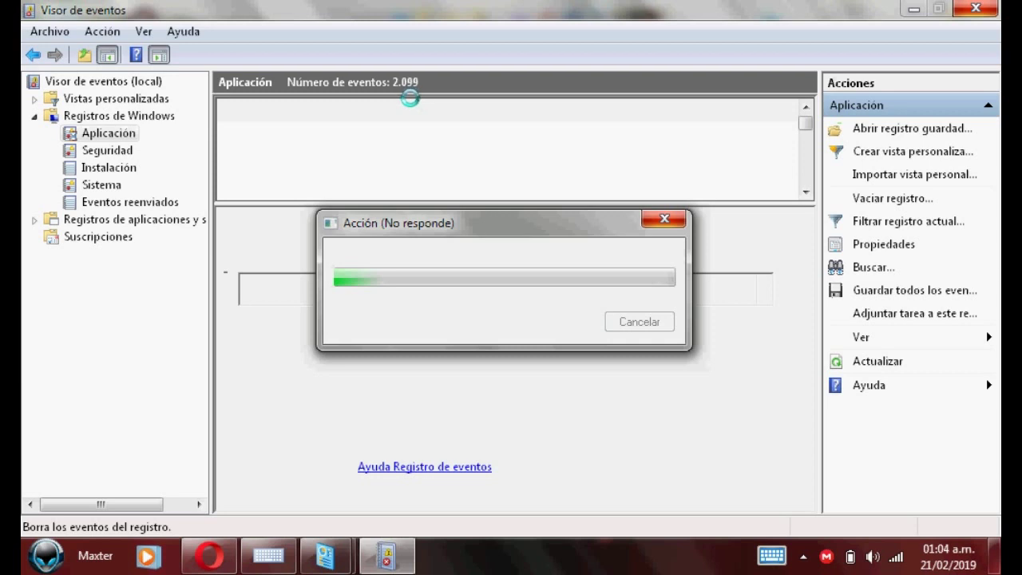
left_click(269, 556)
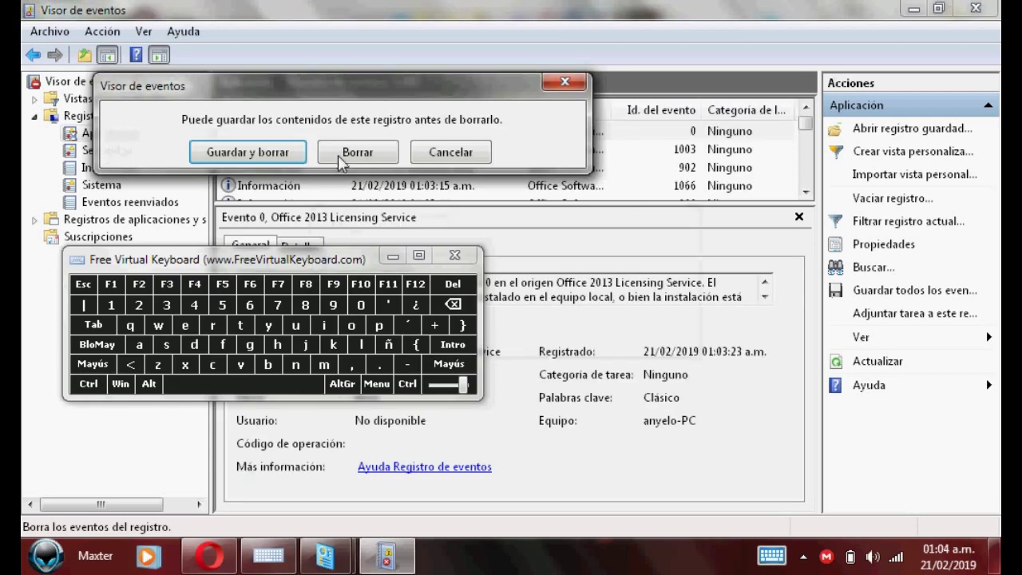
left_click(351, 159)
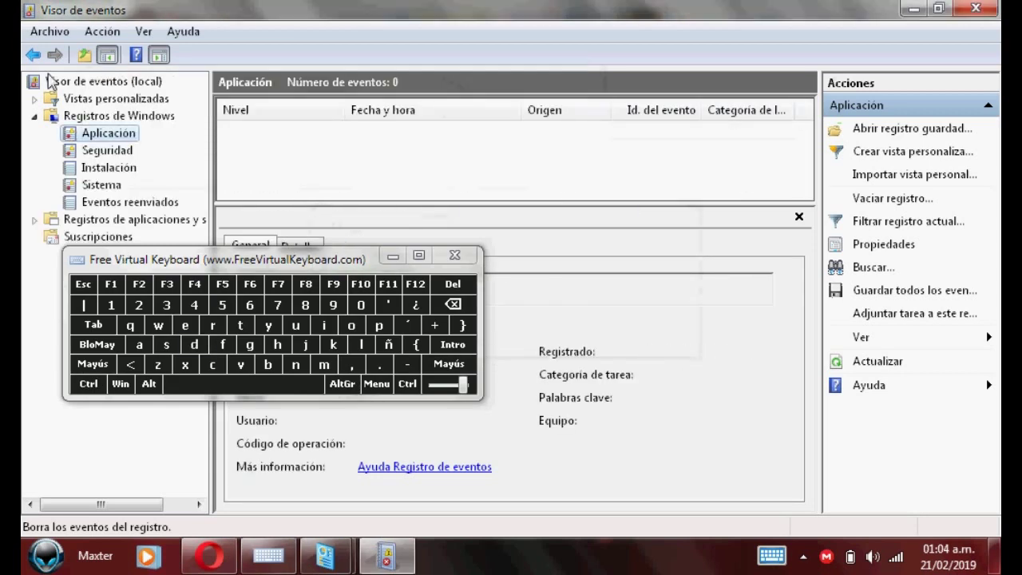
Step: Go through the Windows logs from Seguridad past Instalación to the Sistema log
left_click(82, 153)
key("Down")
key("Down")
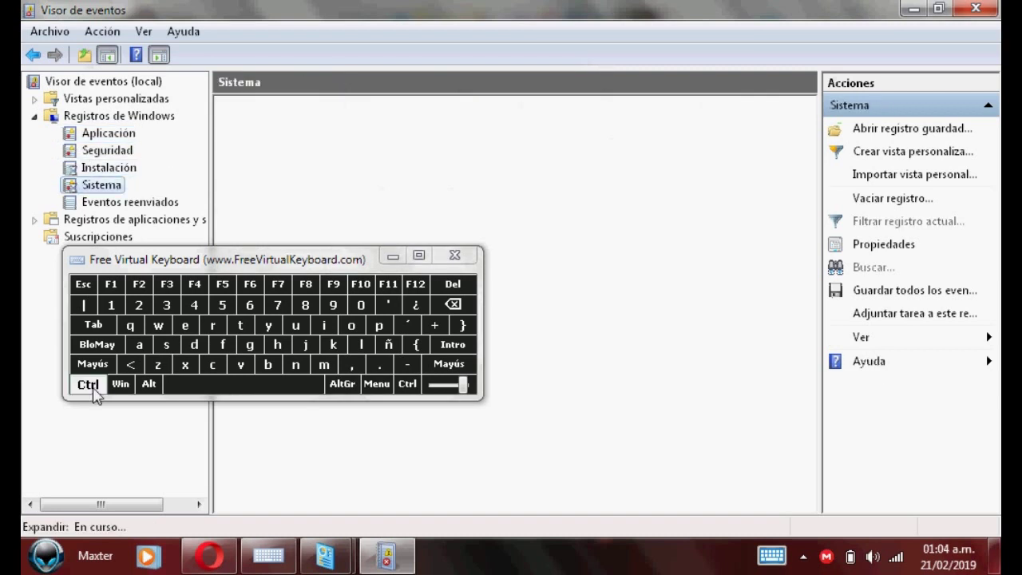
Step: Try a key combination on the virtual keyboard and show the hidden notification area icons
left_click(89, 383)
left_click(379, 325)
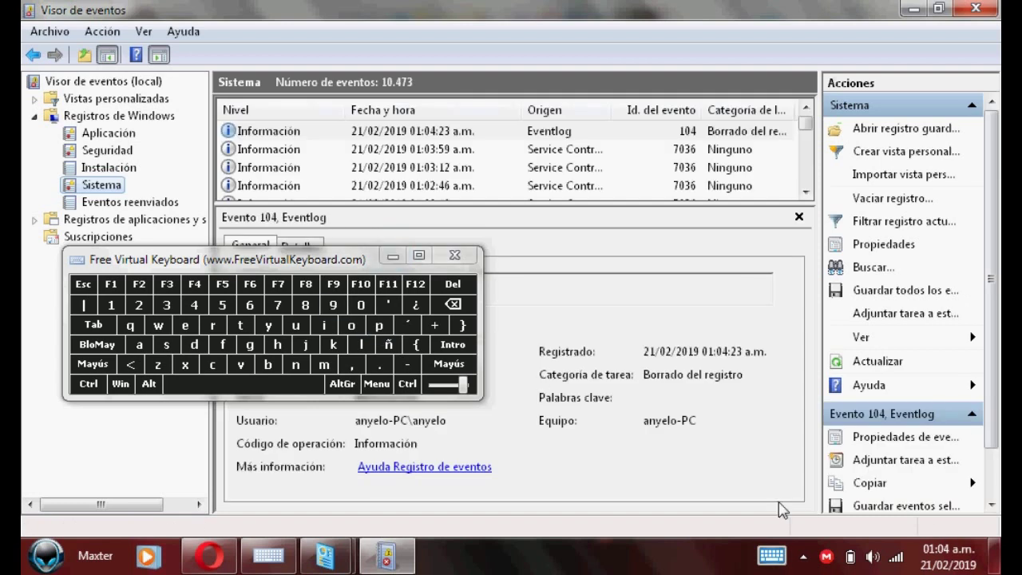
left_click(803, 557)
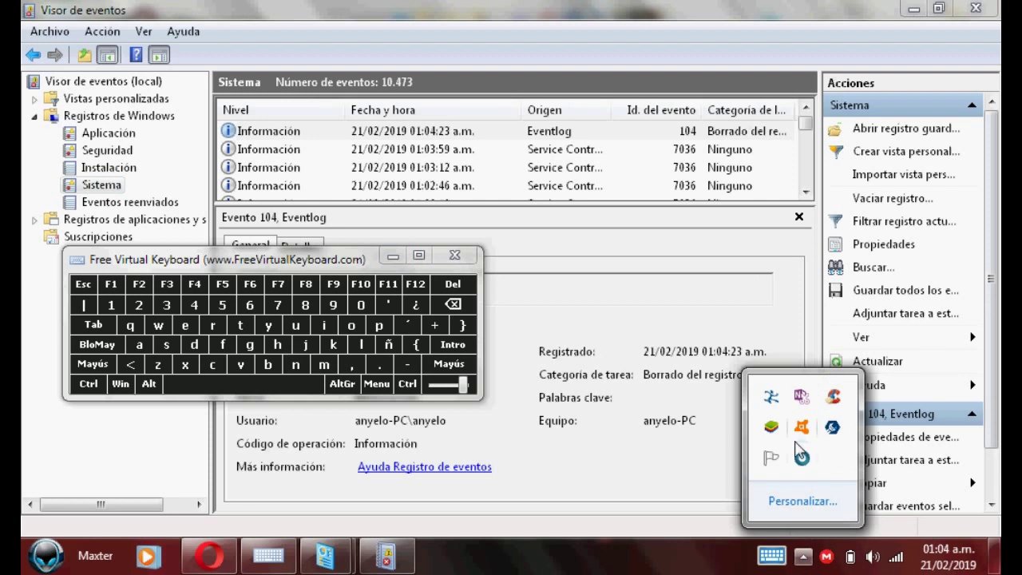